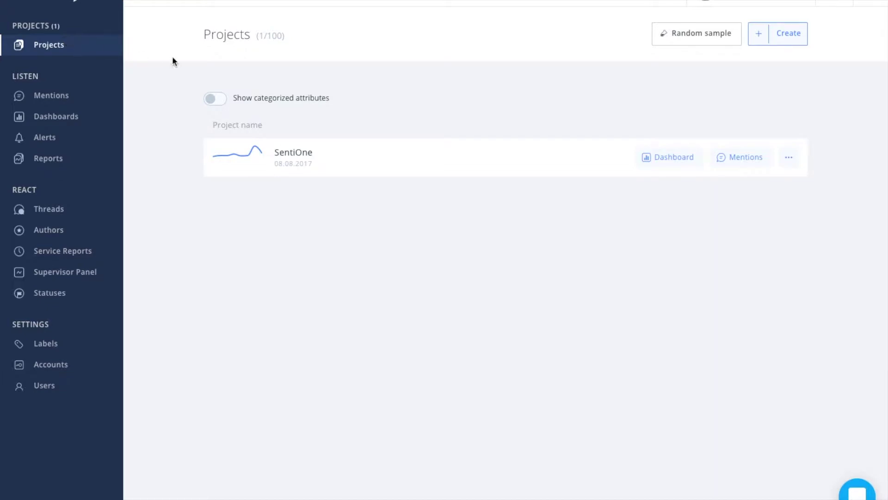
- Create a new Brand monitoring project and add iphone to its included keywords
{"action": "left_click", "coordinate": [781, 33]}
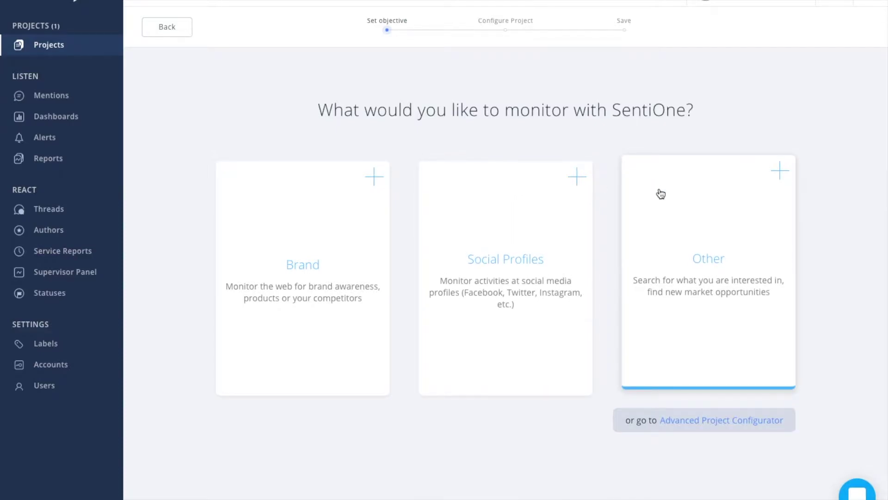
{"action": "left_click", "coordinate": [301, 192]}
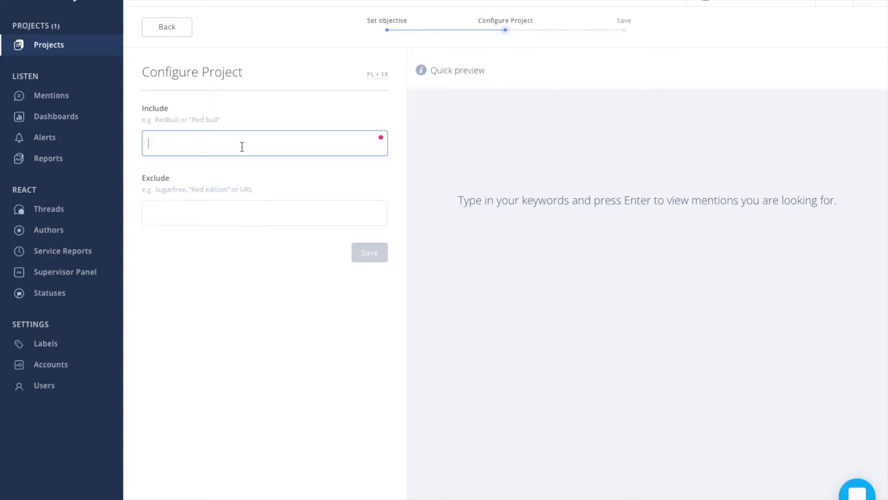
{"action": "type", "text": "iphone"}
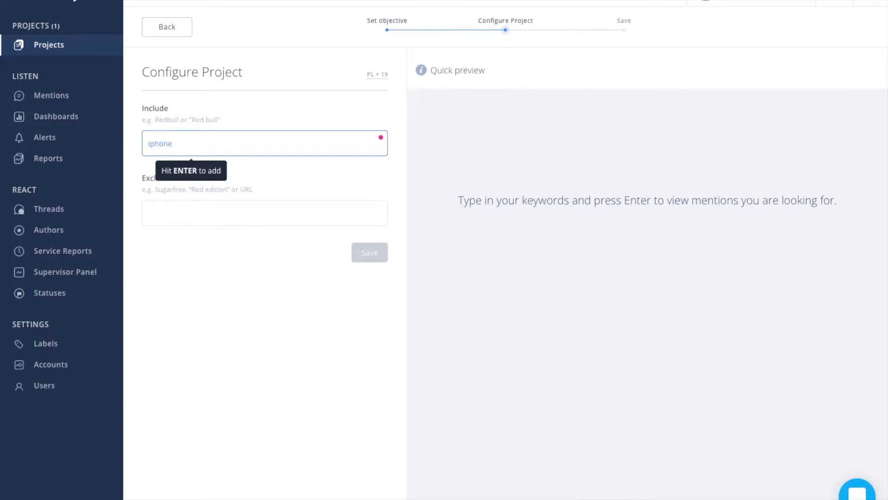
{"action": "key", "text": "Return"}
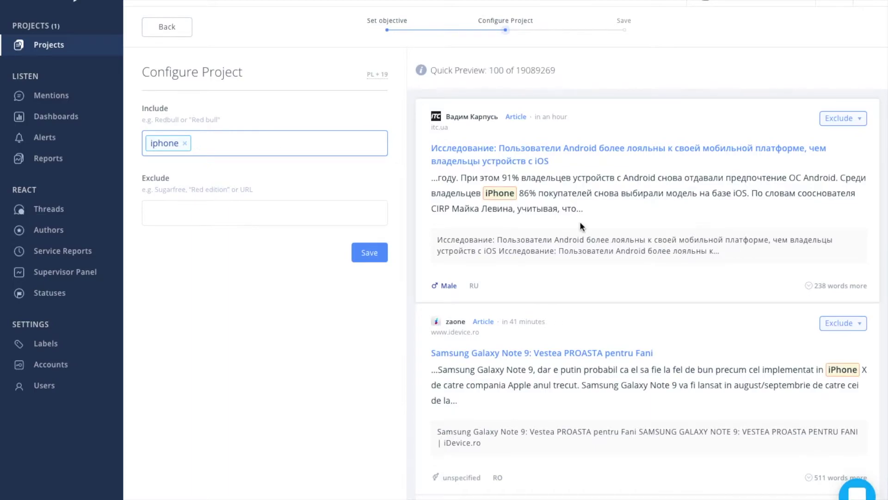
- Review the previewed mentions for the iphone keyword, checking their sources and where the keyword occurs
{"action": "scroll", "coordinate": [579, 221], "scroll_direction": "down", "scroll_amount": 3}
{"action": "scroll", "coordinate": [579, 222], "scroll_direction": "down", "scroll_amount": 3}
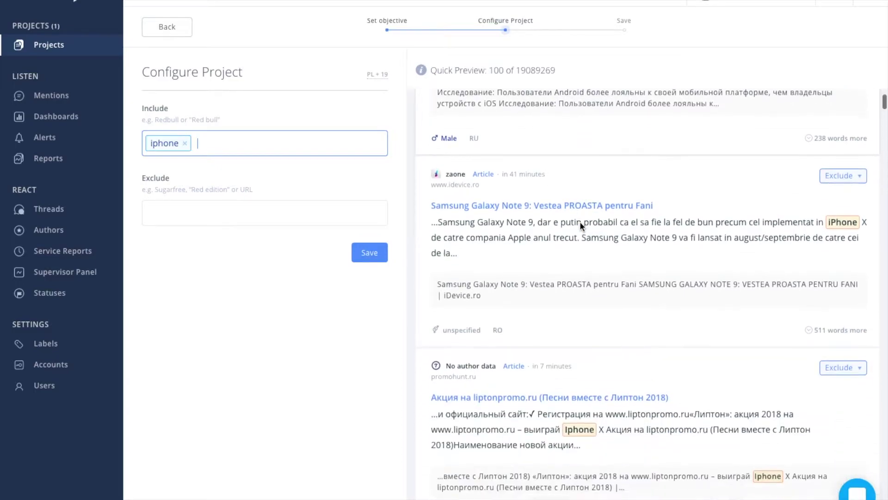
{"action": "scroll", "coordinate": [580, 223], "scroll_direction": "down", "scroll_amount": 3}
{"action": "scroll", "coordinate": [580, 224], "scroll_direction": "down", "scroll_amount": 5}
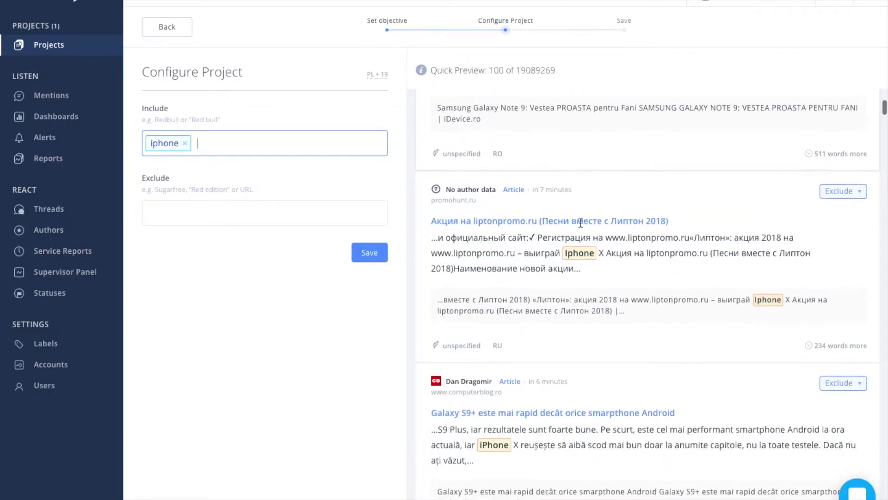
{"action": "scroll", "coordinate": [581, 225], "scroll_direction": "down", "scroll_amount": 4}
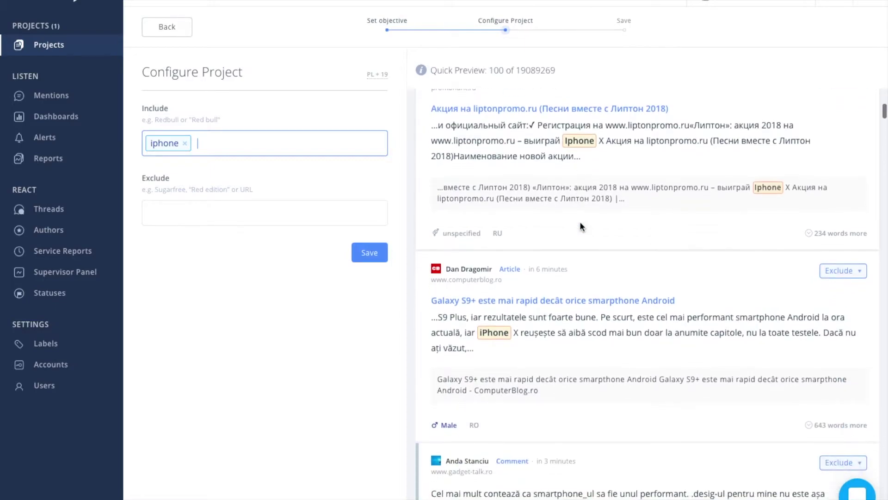
{"action": "scroll", "coordinate": [581, 225], "scroll_direction": "down", "scroll_amount": 7}
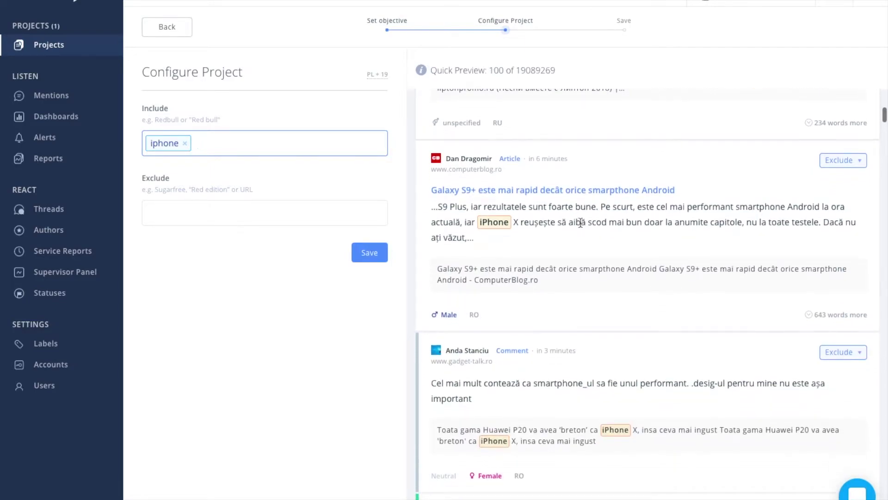
{"action": "scroll", "coordinate": [581, 224], "scroll_direction": "down", "scroll_amount": 1}
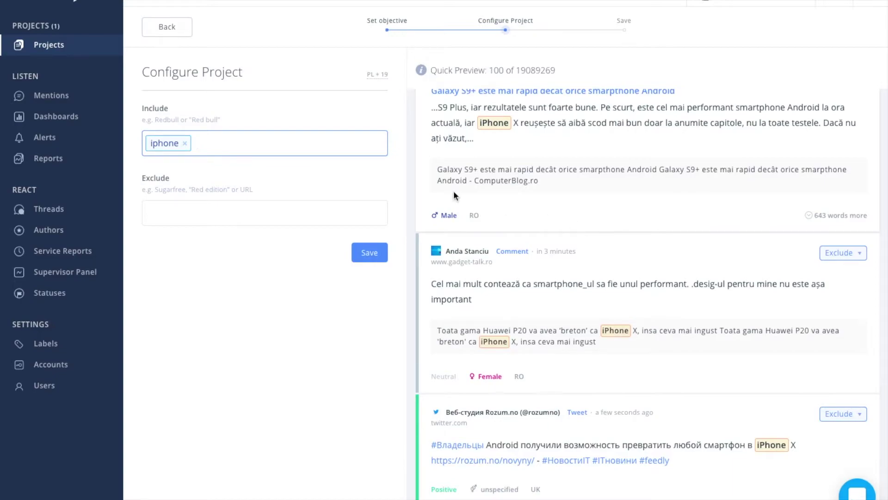
- Try the wildcard keyword iphone* among the included keywords and remove it again
{"action": "left_click", "coordinate": [227, 137]}
{"action": "type", "text": "iphone*"}
{"action": "key", "text": "Return"}
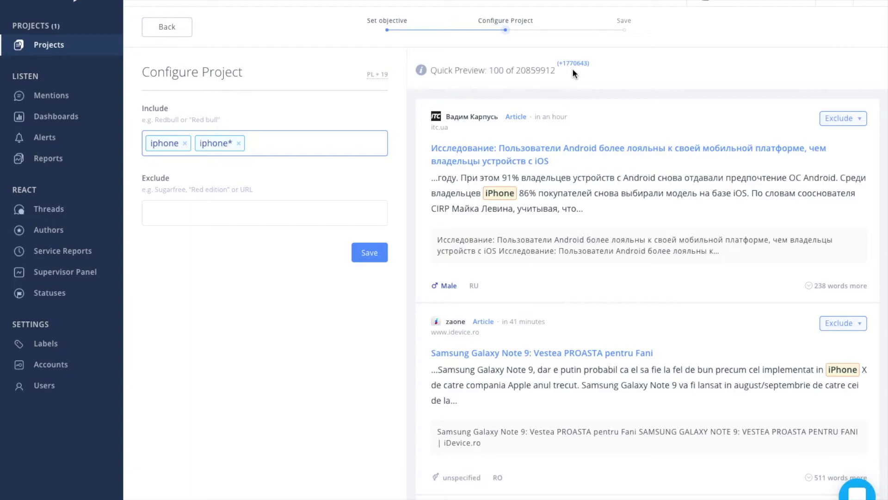
{"action": "left_click", "coordinate": [239, 144]}
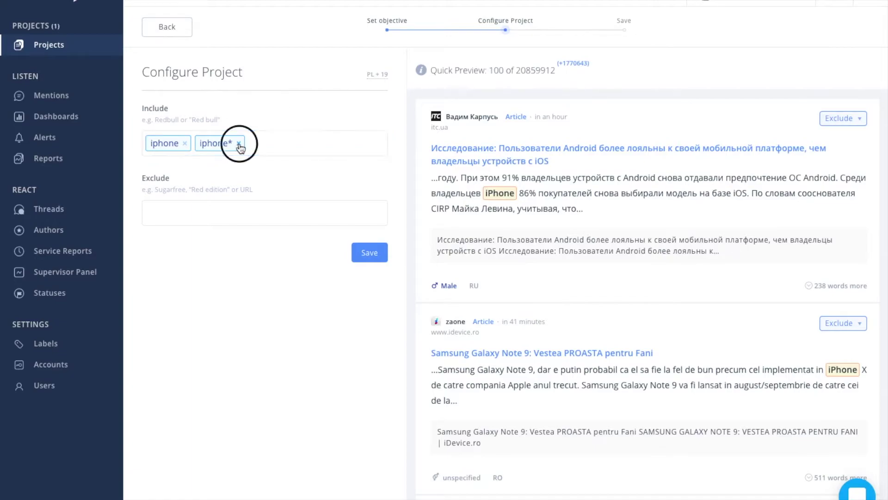
- Add the single-character wildcard keyword iphone? to the included keywords
{"action": "type", "text": "iphone?"}
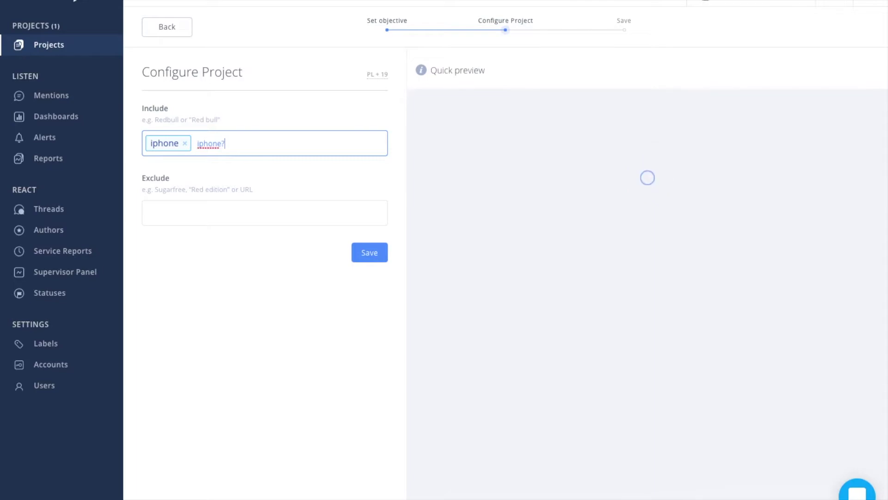
{"action": "key", "text": "Return"}
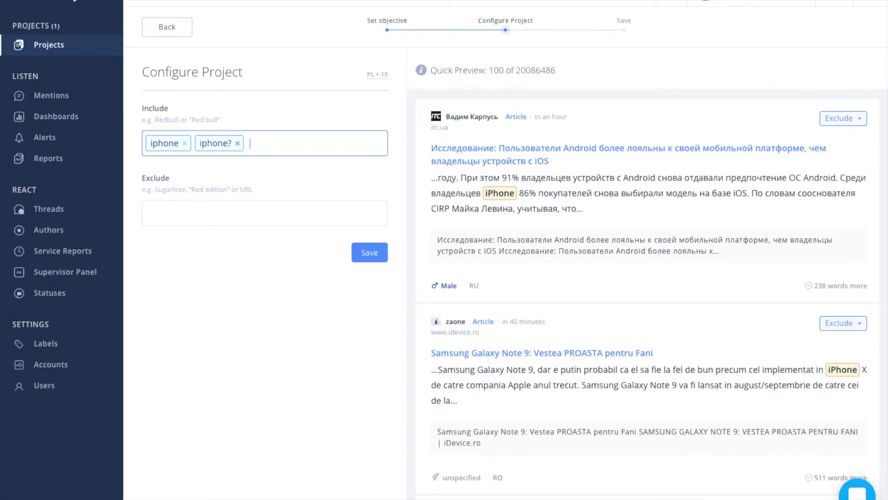
- Try the exact phrase "apple smartphone" as an included keyword and remove it again
{"action": "type", "text": "\"apple smartphone\""}
{"action": "key", "text": "Return"}
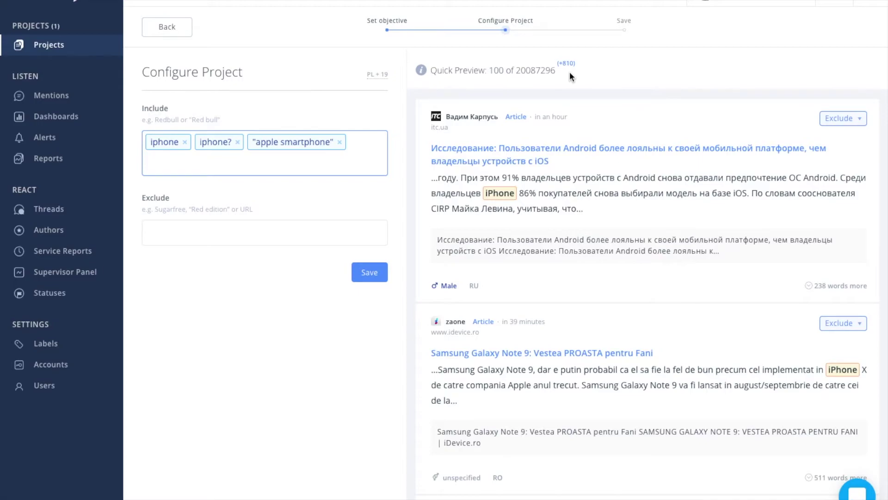
{"action": "left_click", "coordinate": [343, 142]}
{"action": "left_click", "coordinate": [344, 141]}
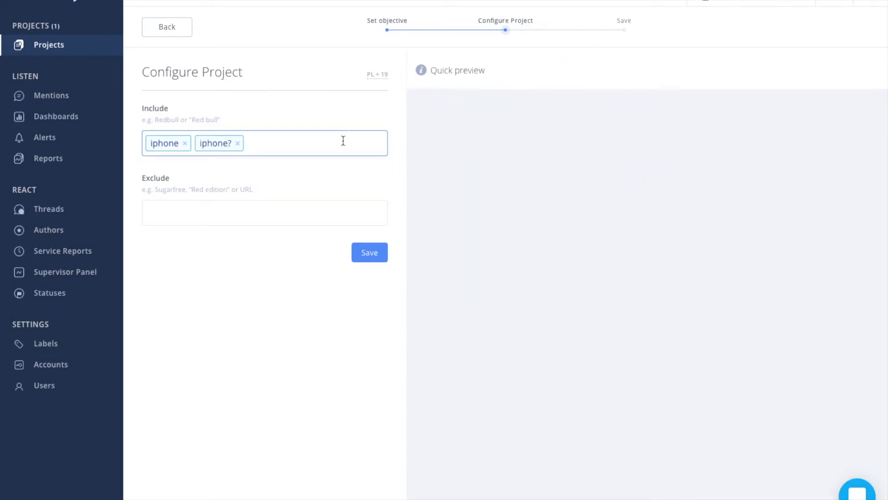
- Add the proximity phrase "apple smartphone"~5 to the included keywords
{"action": "type", "text": "\"apple sma"}
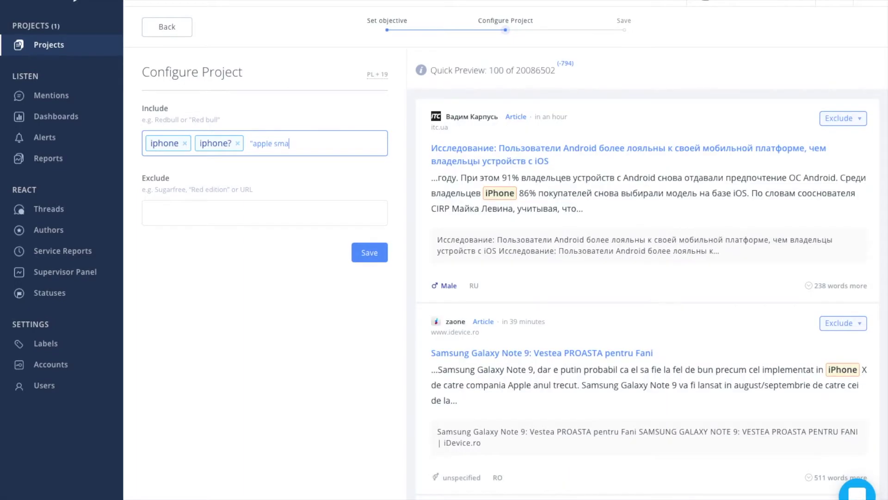
{"action": "type", "text": "rtphone\"~5"}
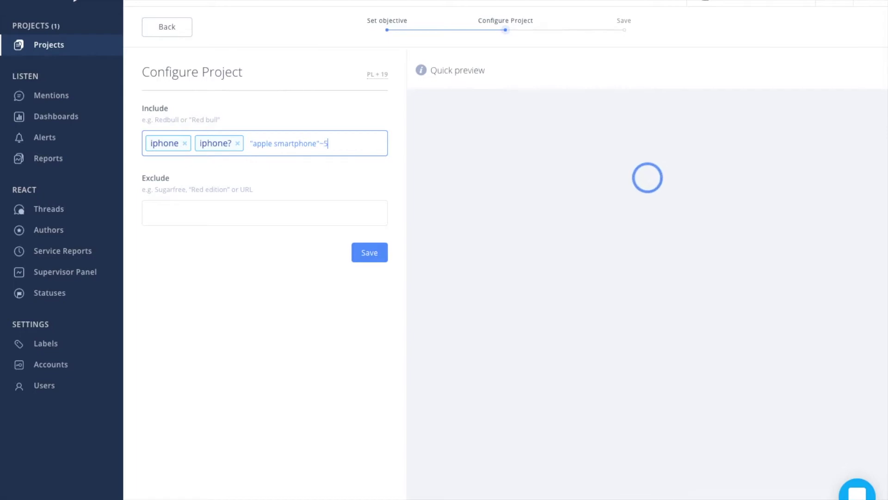
{"action": "key", "text": "Return"}
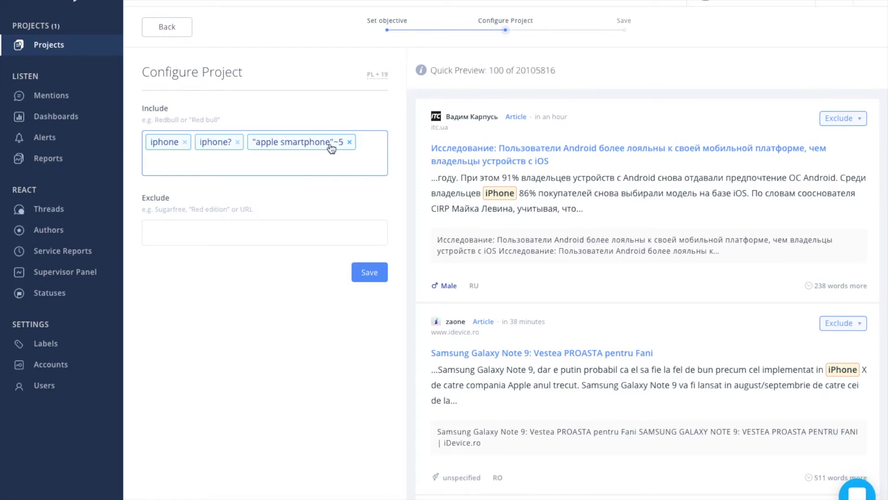
- Exclude the wildcard keywords samsung* and nexus* from the project
{"action": "left_click", "coordinate": [191, 241]}
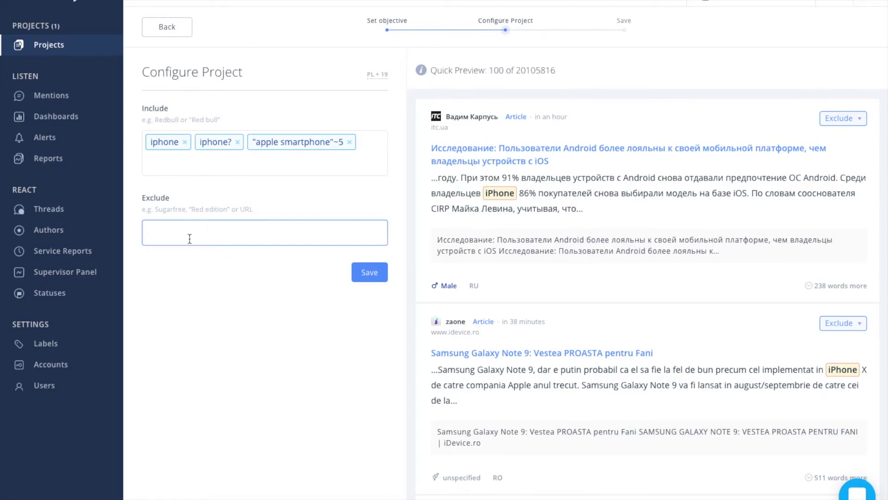
{"action": "type", "text": "samsu"}
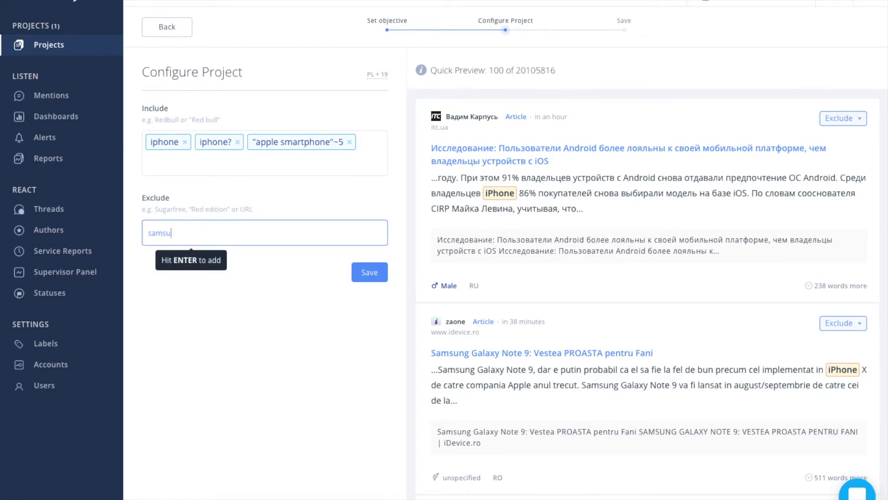
{"action": "type", "text": "ng*"}
{"action": "key", "text": "Return"}
{"action": "type", "text": "nexus*"}
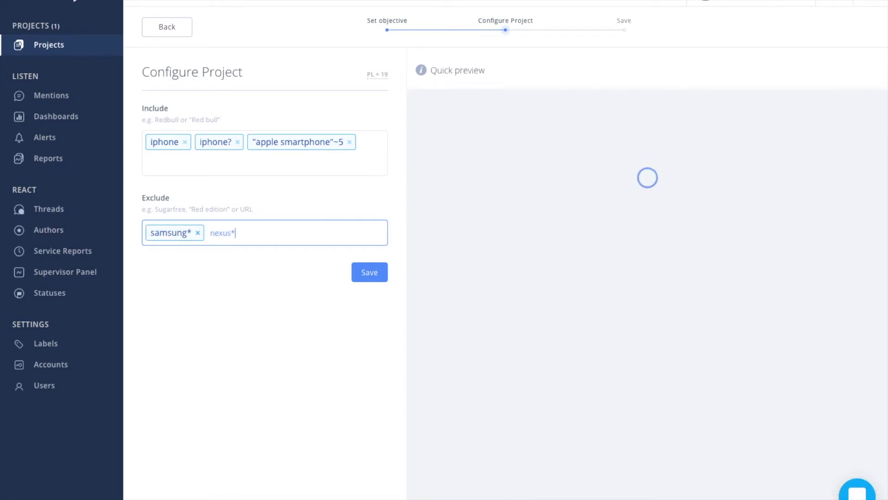
{"action": "key", "text": "Return"}
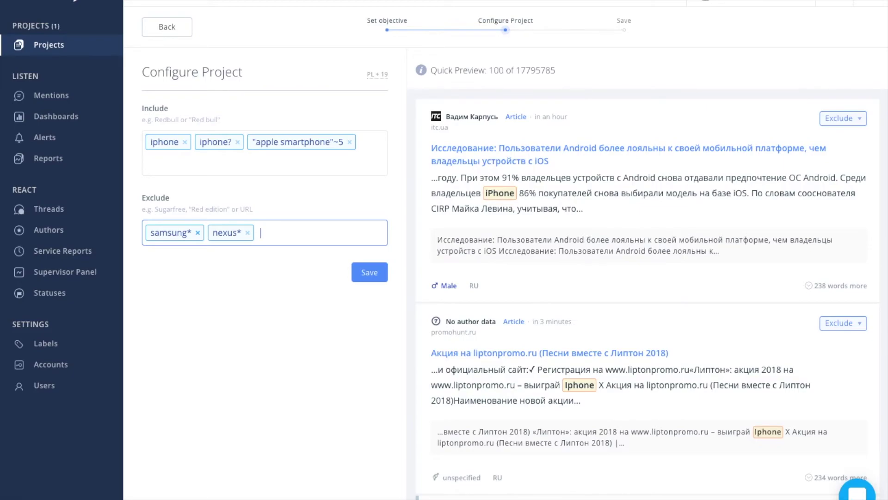
- Try excluding the itc.ua domain through its previewed article, and restore it from the excluded items
{"action": "left_click", "coordinate": [856, 120]}
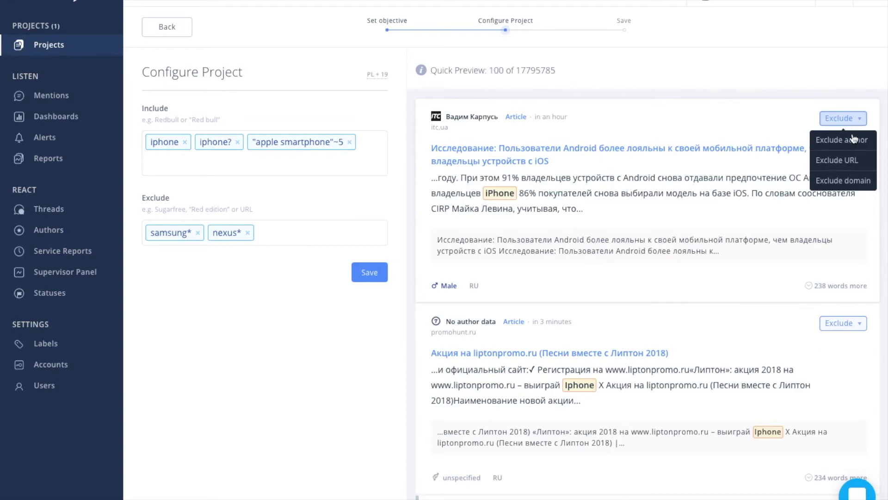
{"action": "left_click", "coordinate": [853, 182]}
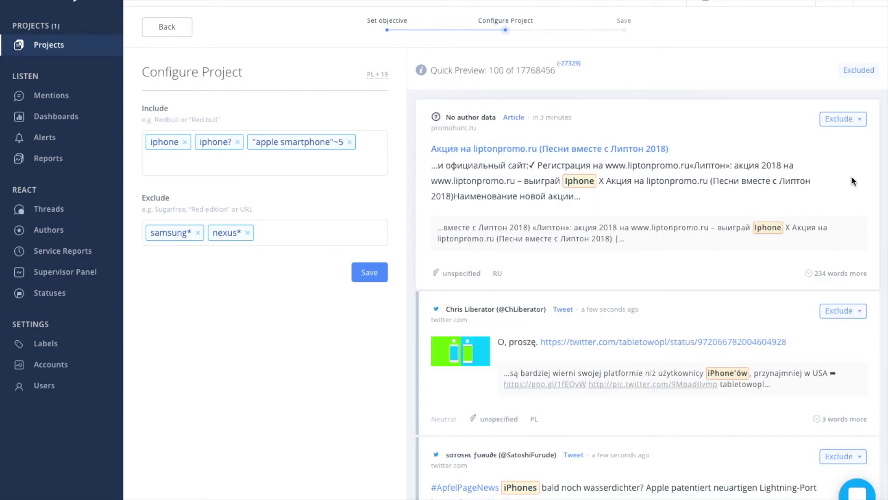
{"action": "left_click", "coordinate": [856, 71]}
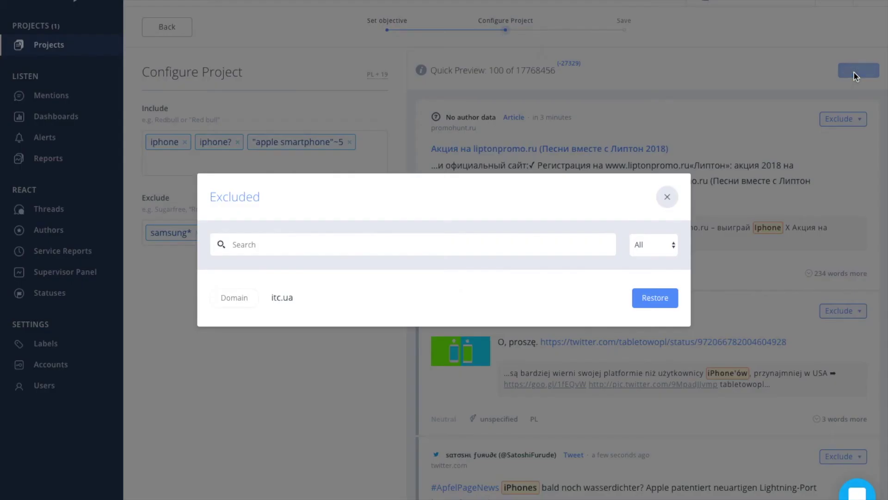
{"action": "left_click", "coordinate": [649, 303]}
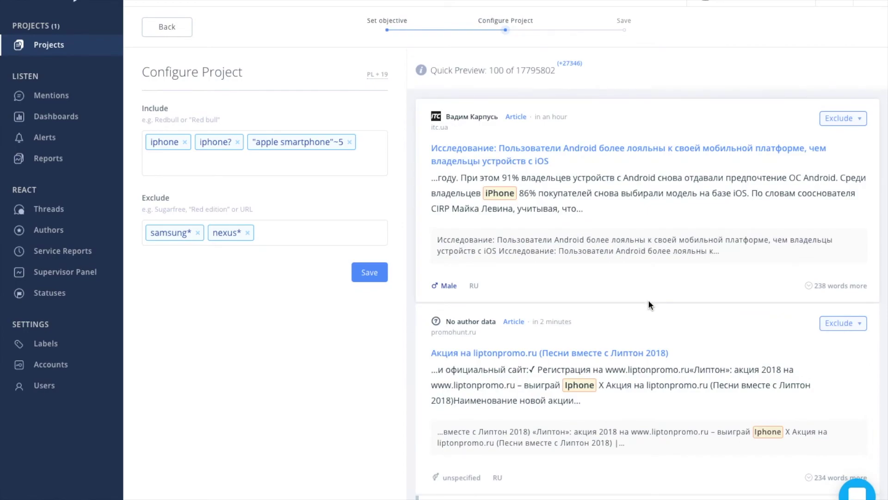
- Accept the keyword configuration and shorten the suggested project name to Iphone
{"action": "left_click", "coordinate": [372, 273]}
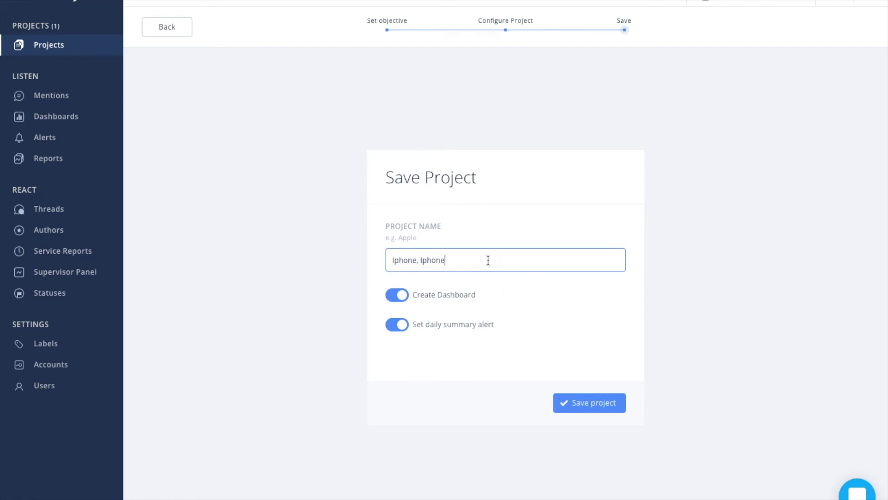
{"action": "key", "text": "BackSpace"}
{"action": "key", "text": "BackSpace"}
{"action": "key", "text": "BackSpace"}
{"action": "key", "text": "BackSpace"}
{"action": "key", "text": "BackSpace"}
{"action": "key", "text": "BackSpace"}
{"action": "key", "text": "BackSpace"}
{"action": "key", "text": "BackSpace"}
- Save the project with dashboard creation and the daily summary alert both enabled
{"action": "left_click", "coordinate": [391, 296]}
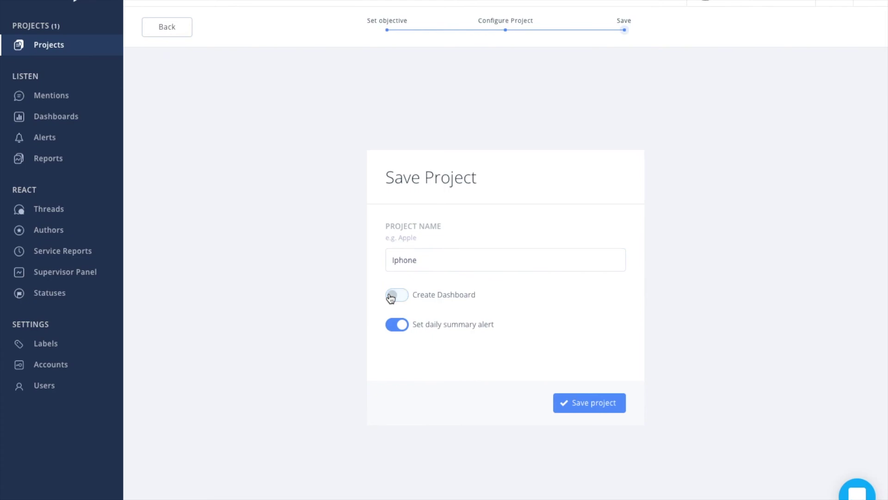
{"action": "left_click", "coordinate": [391, 297]}
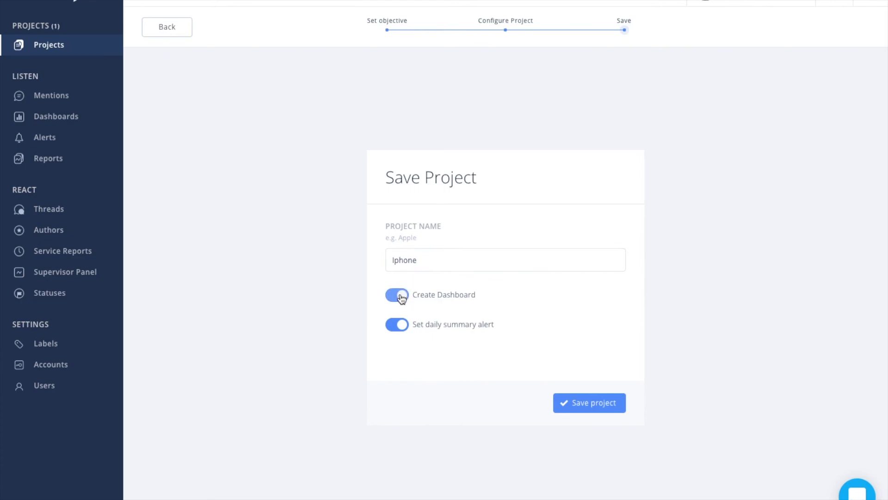
{"action": "left_click", "coordinate": [394, 332]}
{"action": "left_click", "coordinate": [399, 329]}
{"action": "left_click", "coordinate": [592, 405]}
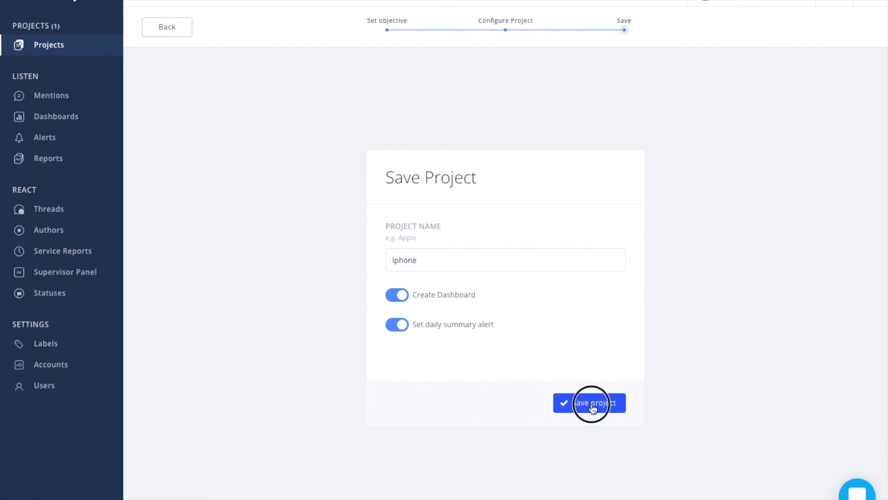